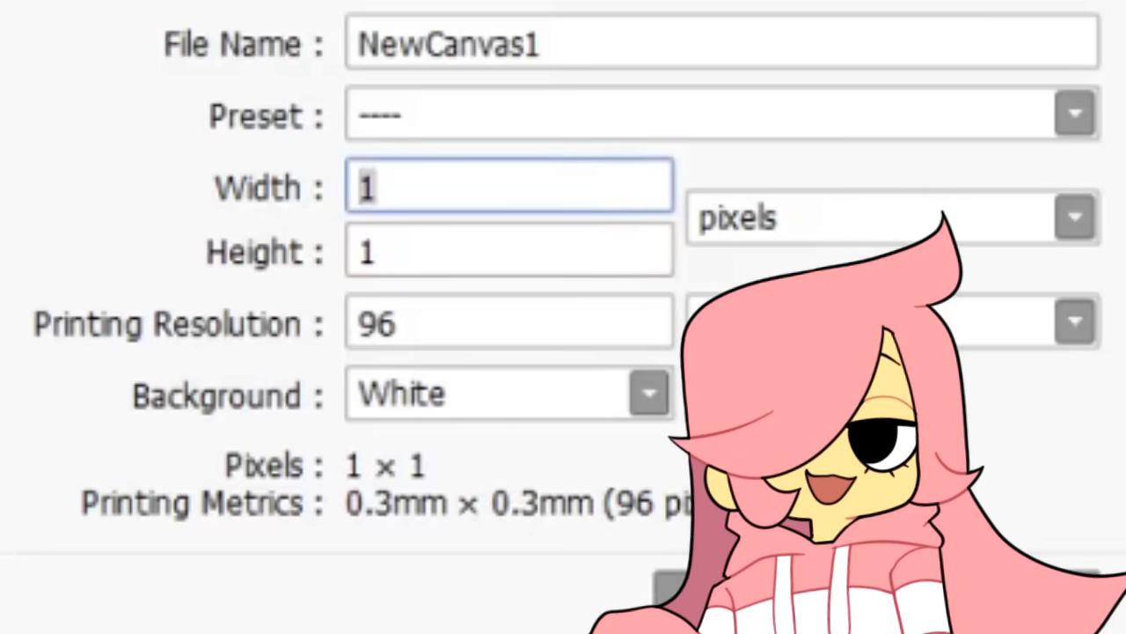
Step: Enter width 1280 and the height for the new canvas, then confirm the dimensions
{"action": "type", "text": "1280"}
{"action": "left_click", "coordinate": [375, 252]}
{"action": "type", "text": "172"}
{"action": "key", "text": "BackSpace"}
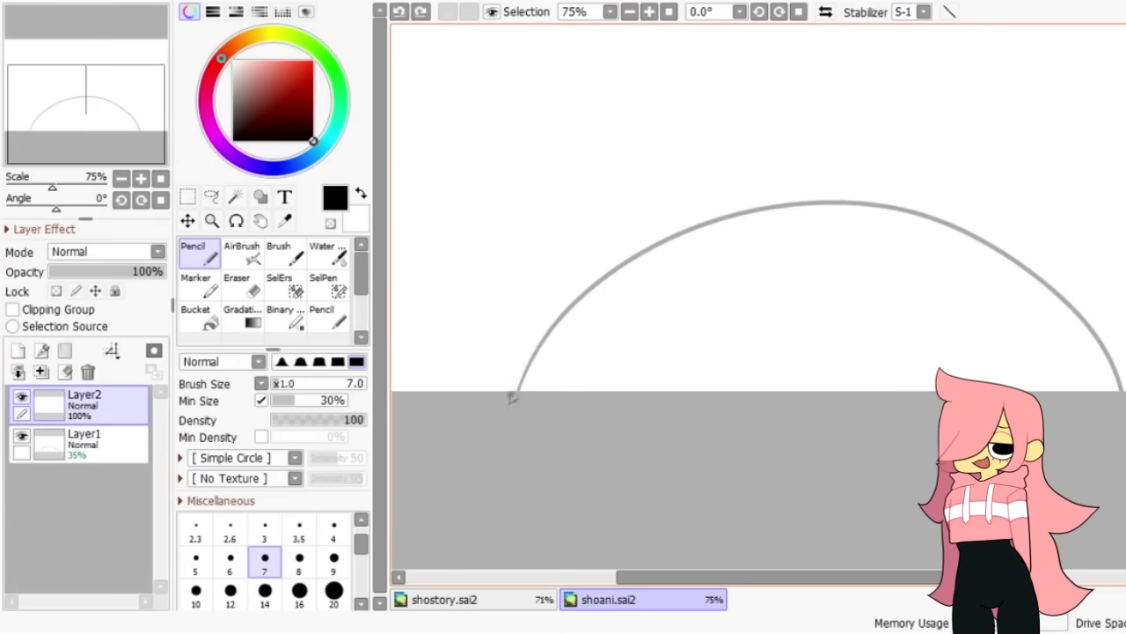
Step: Trace a stroke along the grey arc and sketch the red head outline over it
{"action": "left_click_drag", "start_coordinate": [528, 361], "coordinate": [969, 222]}
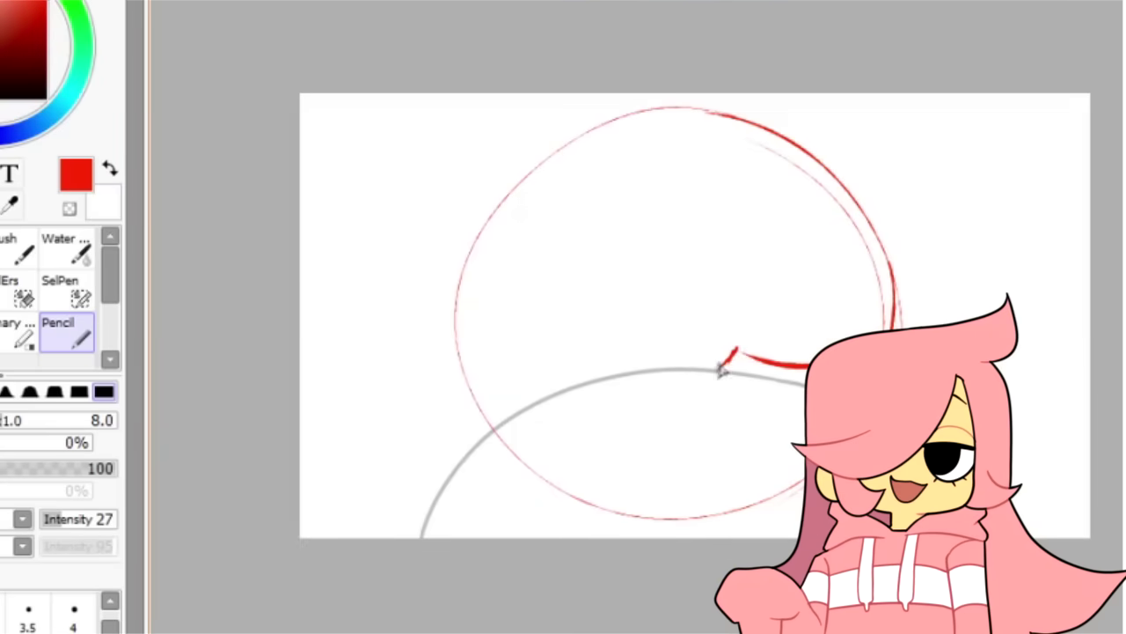
{"action": "left_click_drag", "start_coordinate": [721, 369], "coordinate": [773, 296]}
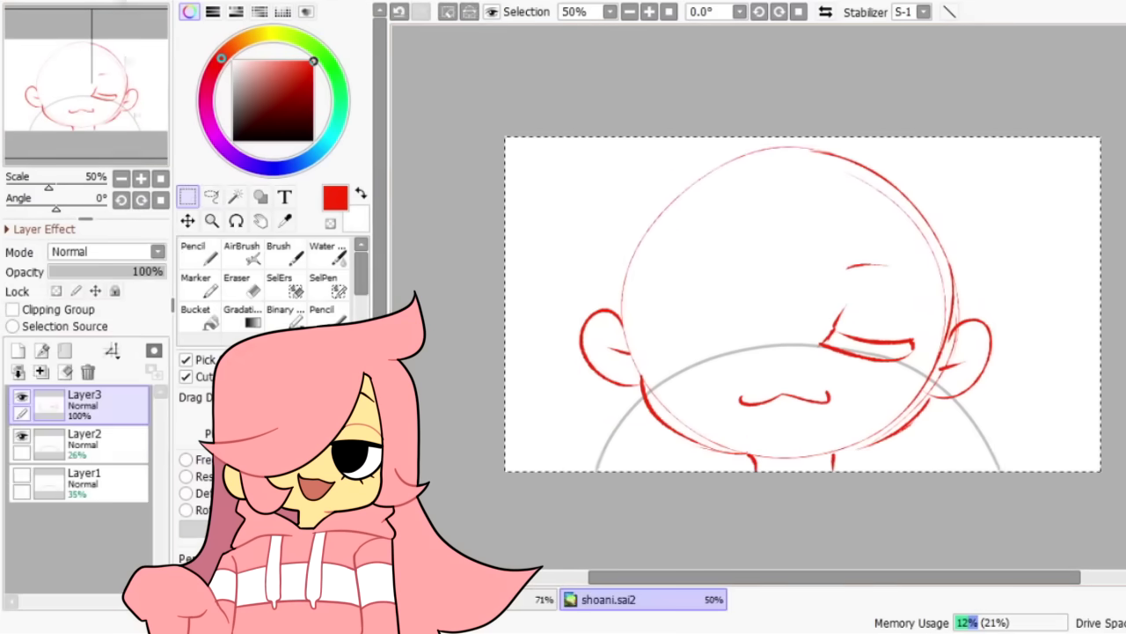
Step: Free-transform each new frame's face lines about 40 px down and apply the move
{"action": "key", "text": "ctrl+t"}
{"action": "left_click_drag", "start_coordinate": [742, 378], "coordinate": [735, 415]}
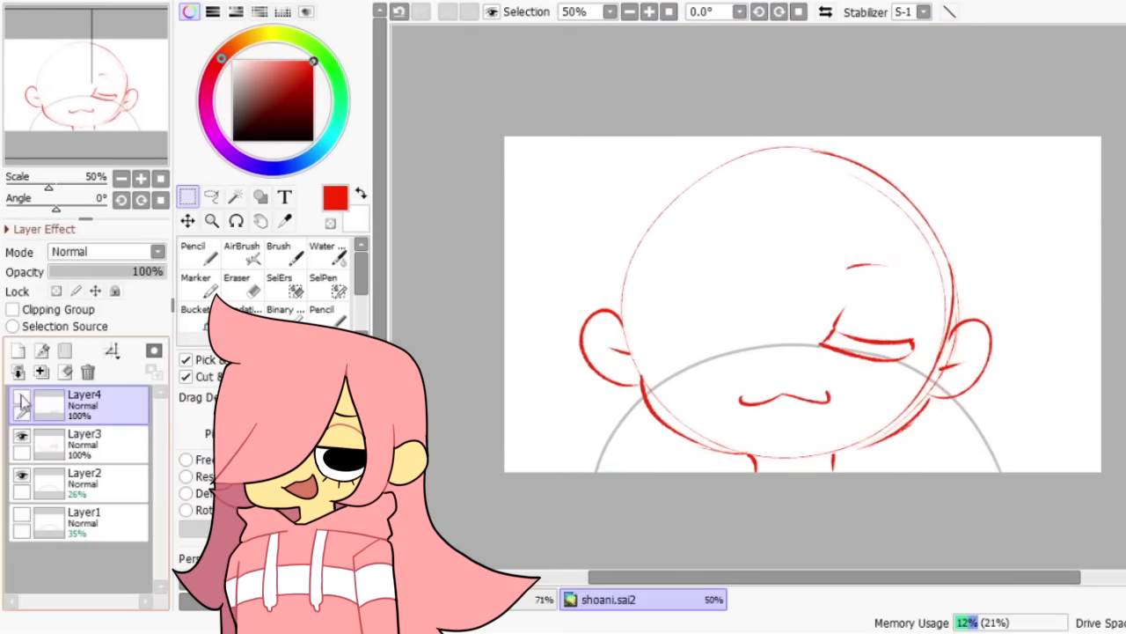
{"action": "key", "text": "ctrl+t"}
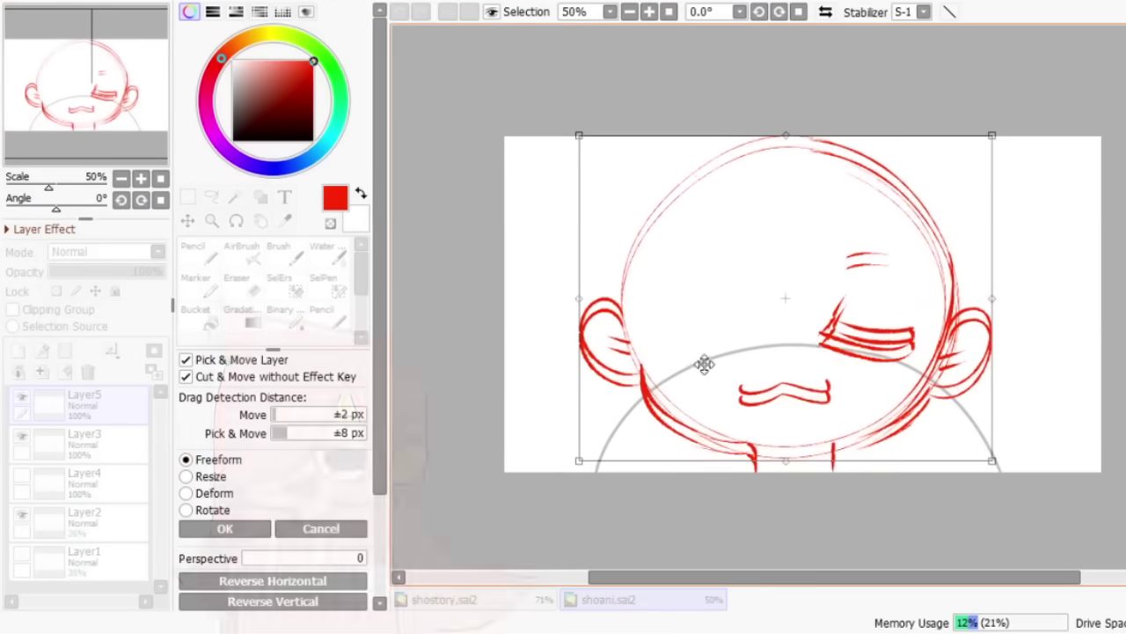
{"action": "key", "text": "Return"}
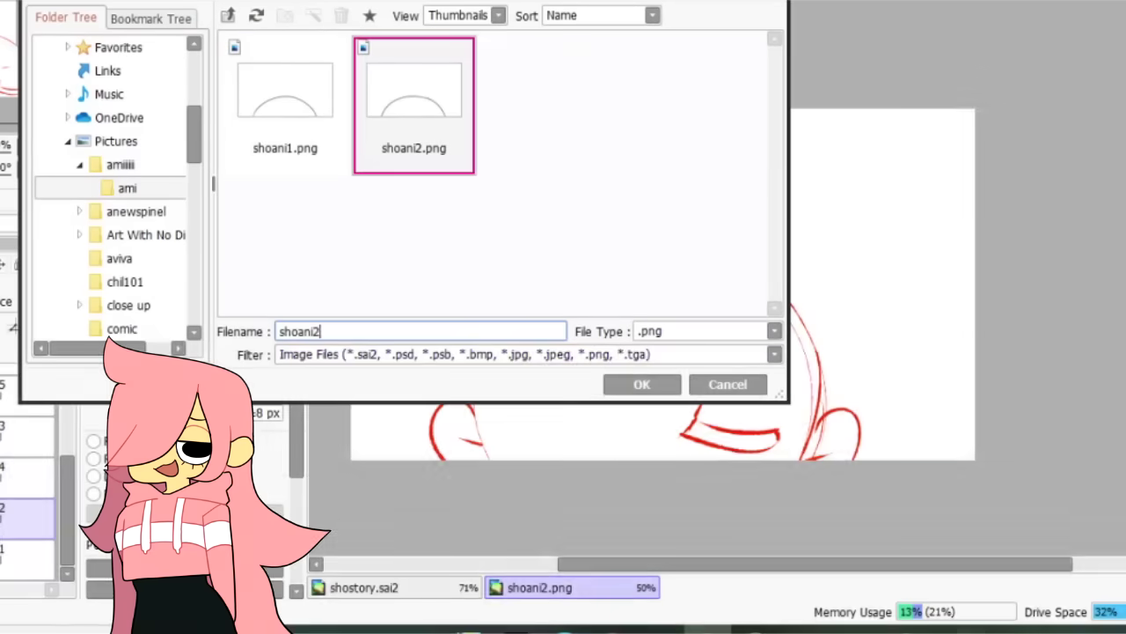
Step: Renumber the filename and save the frame as shoani3.png
{"action": "key", "text": "BackSpace"}
{"action": "type", "text": "3"}
{"action": "key", "text": "Return"}
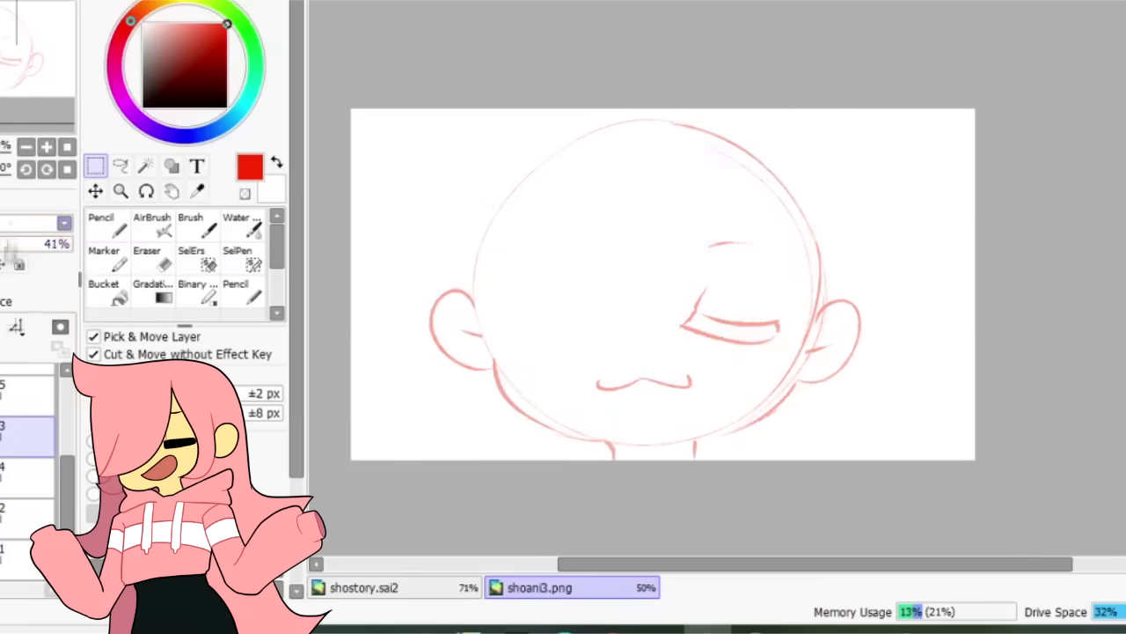
Step: Save the next frame under the new name shoani4.png
{"action": "left_click", "coordinate": [79, 21]}
{"action": "left_click", "coordinate": [53, 111]}
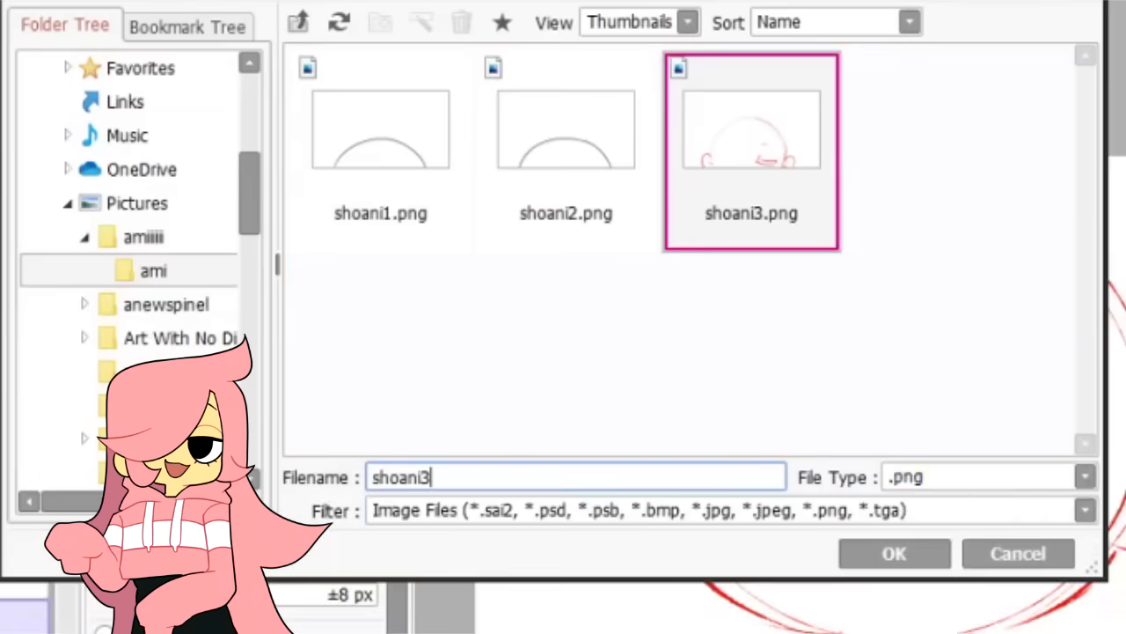
{"action": "key", "text": "BackSpace"}
{"action": "type", "text": "4"}
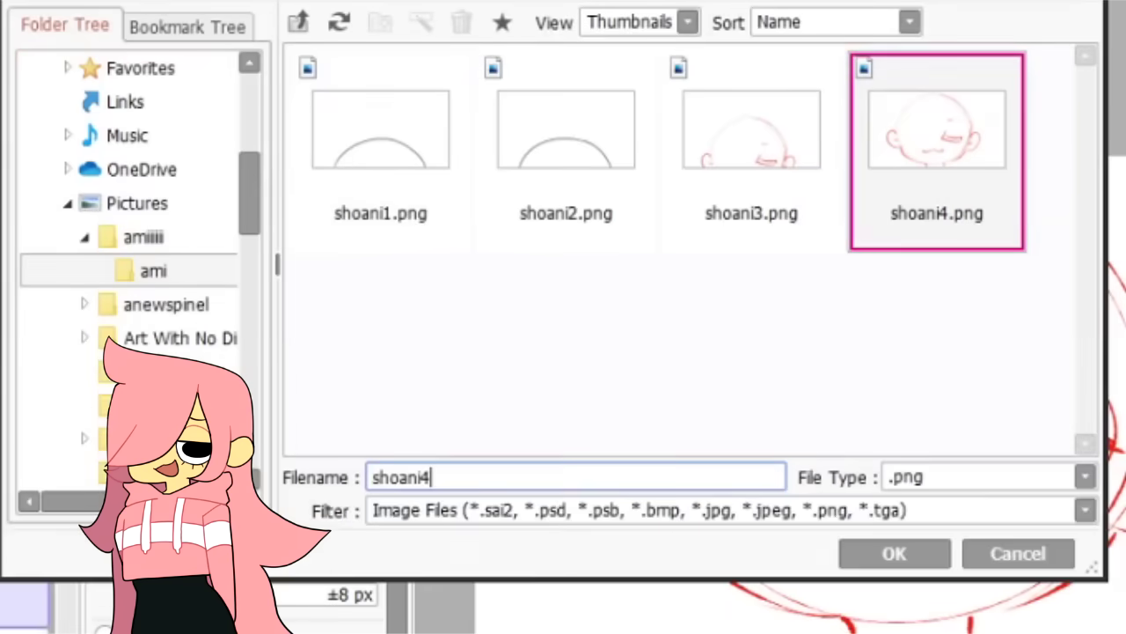
{"action": "key", "text": "BackSpace"}
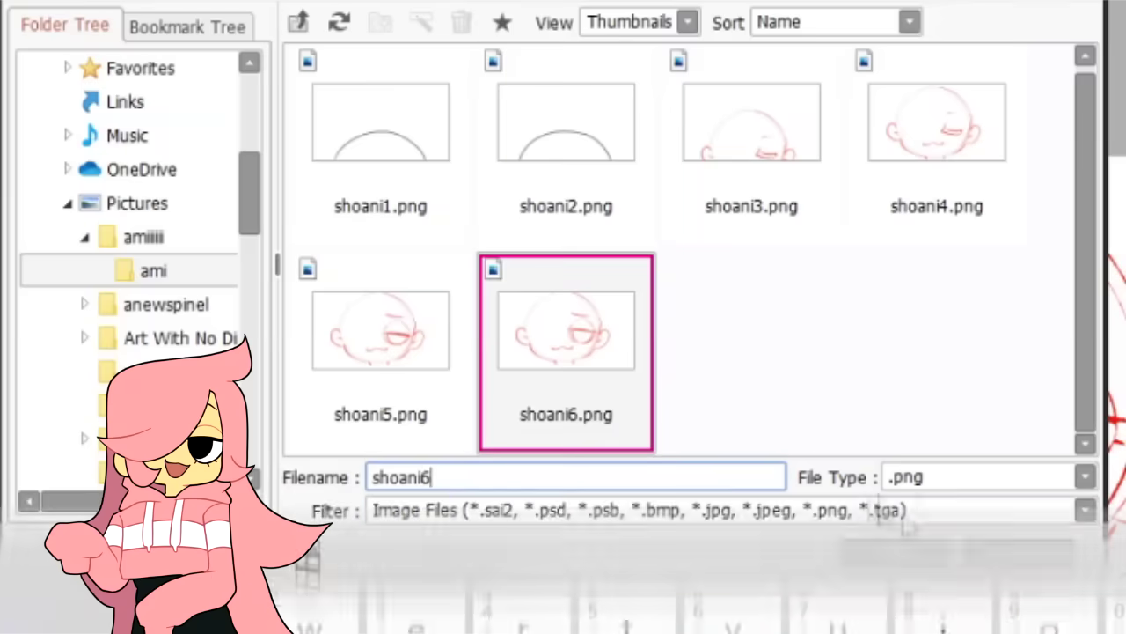
Step: Save another renumbered frame from SAI and switch back to the animation preview to view it
{"action": "key", "text": "BackSpace"}
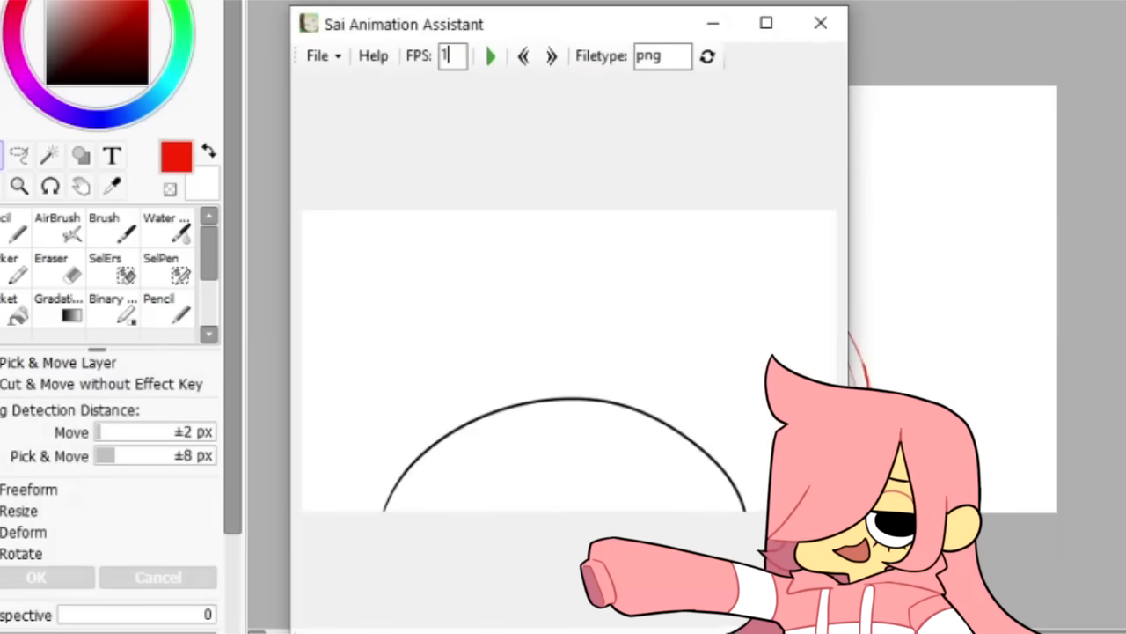
{"action": "type", "text": "2"}
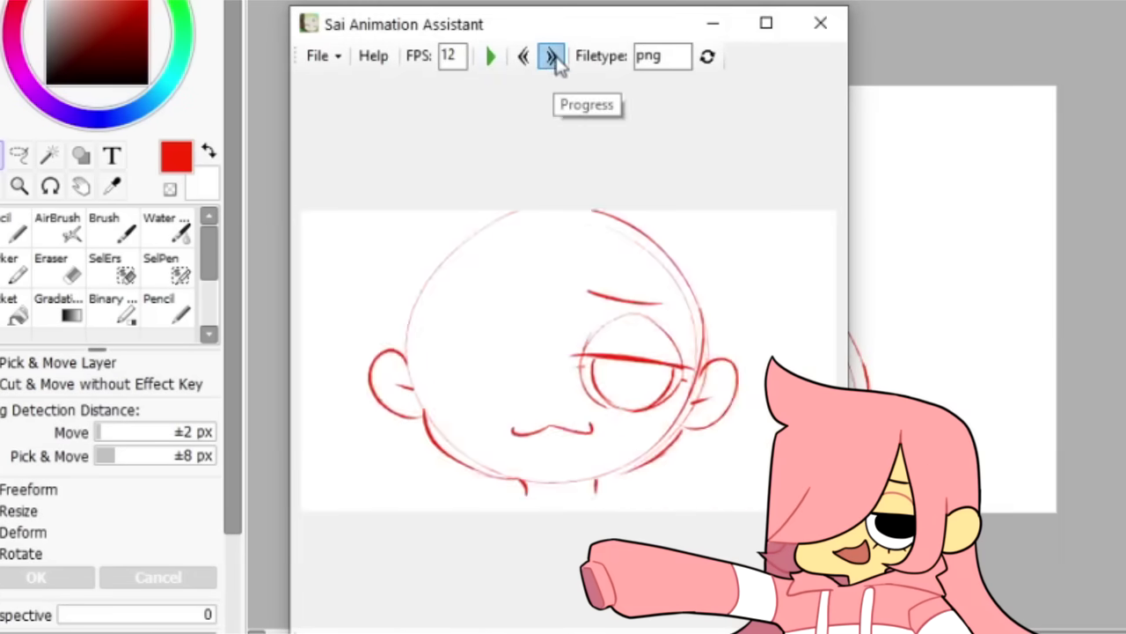
{"action": "left_click", "coordinate": [714, 25]}
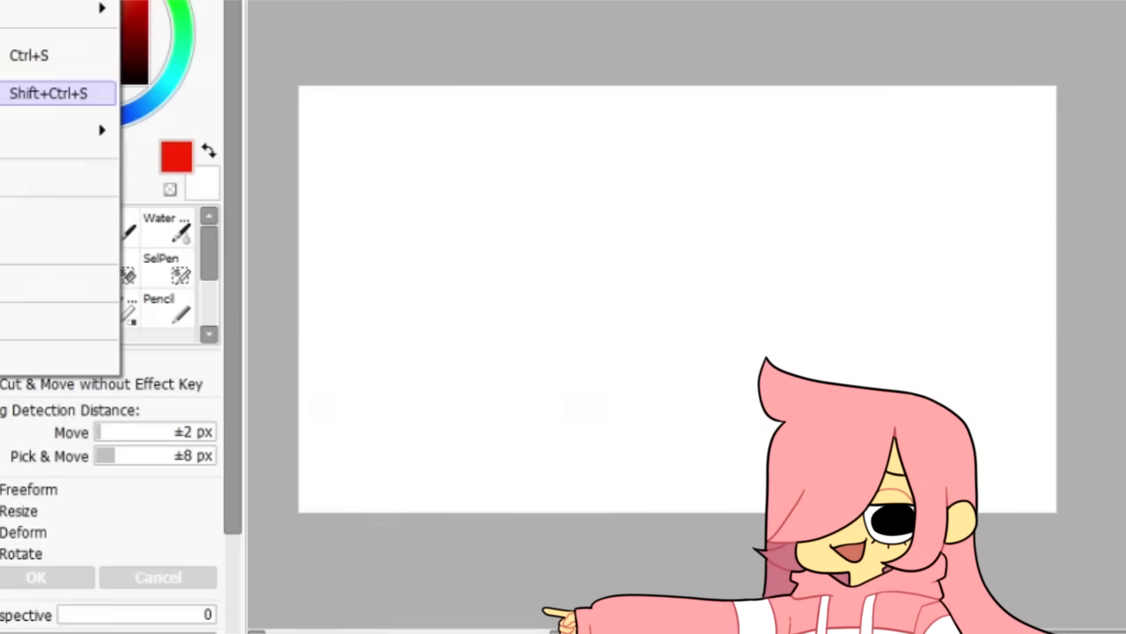
{"action": "key", "text": "BackSpace"}
{"action": "key", "text": "Return"}
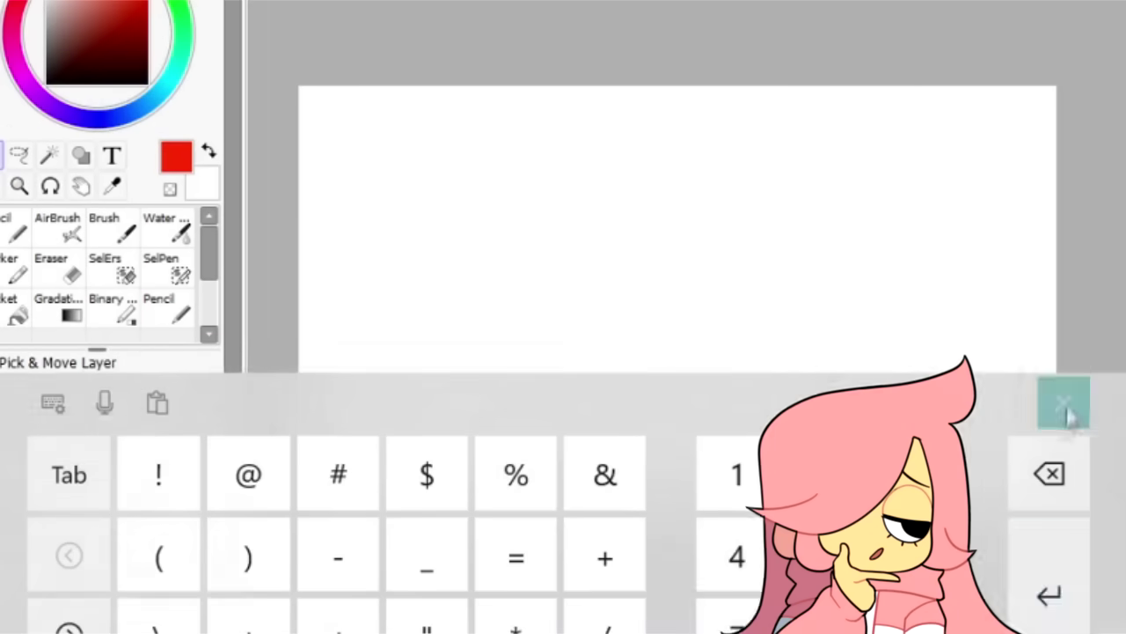
{"action": "key", "text": "alt+Tab"}
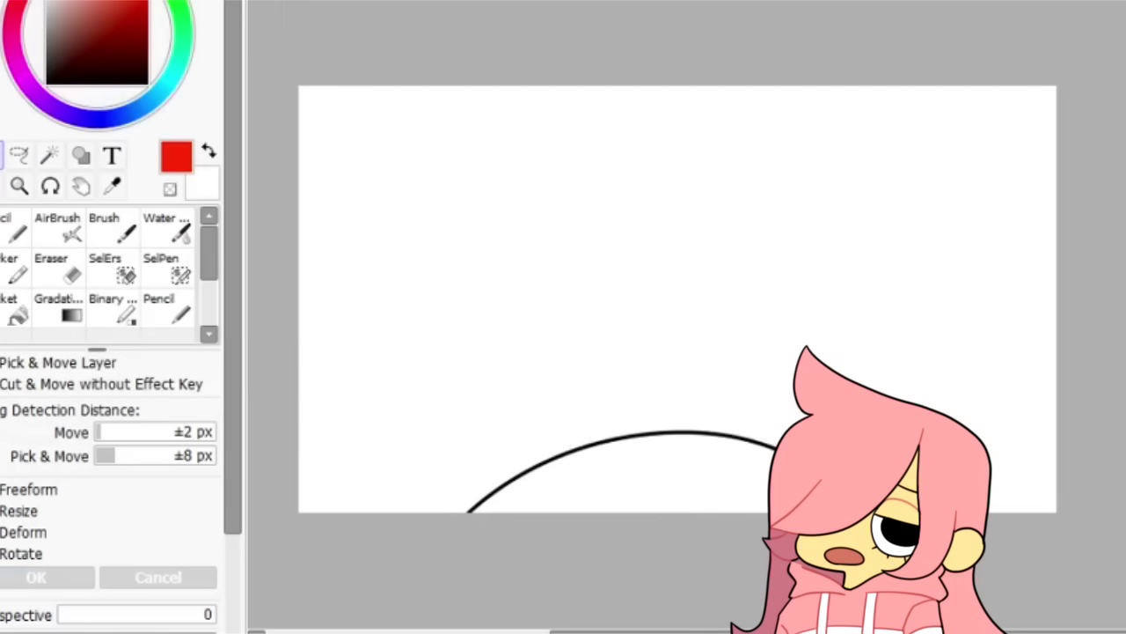
{"action": "key", "text": "alt+Tab"}
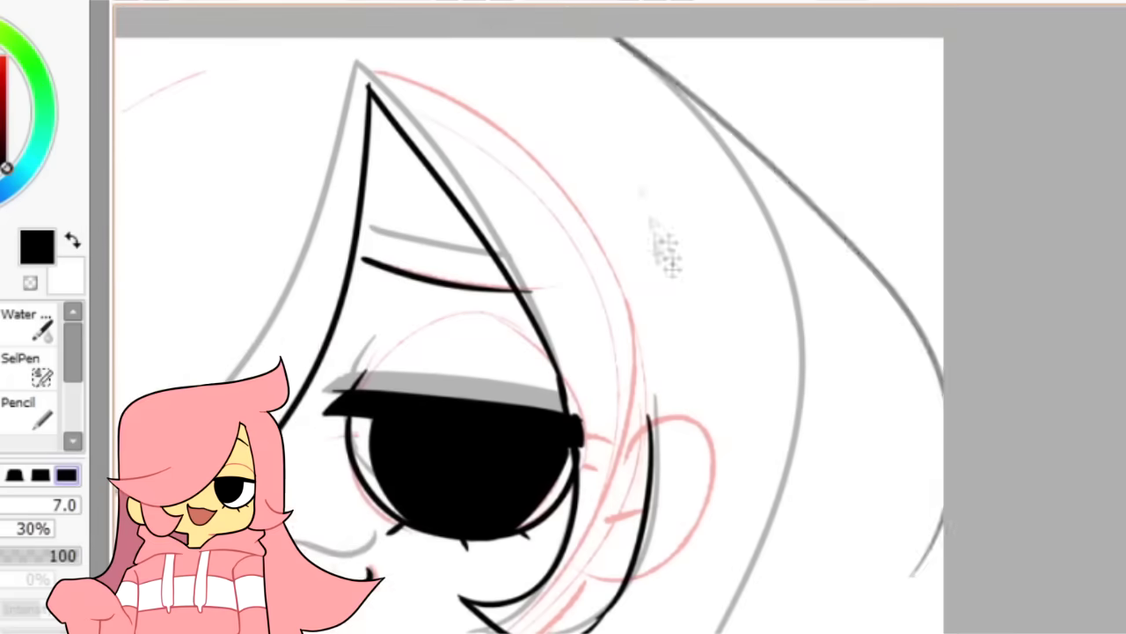
Step: Undo the stray long grey hair stroke and scroll down the canvas to keep inking
{"action": "key", "text": "ctrl+z"}
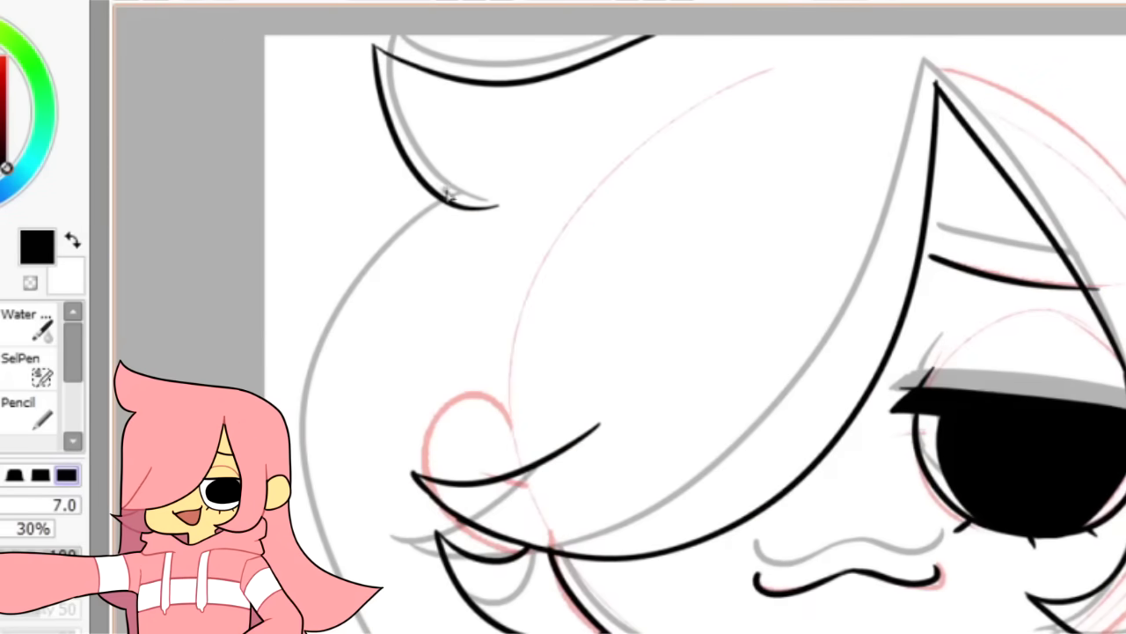
{"action": "scroll", "coordinate": [616, 317], "scroll_direction": "down", "scroll_amount": 2}
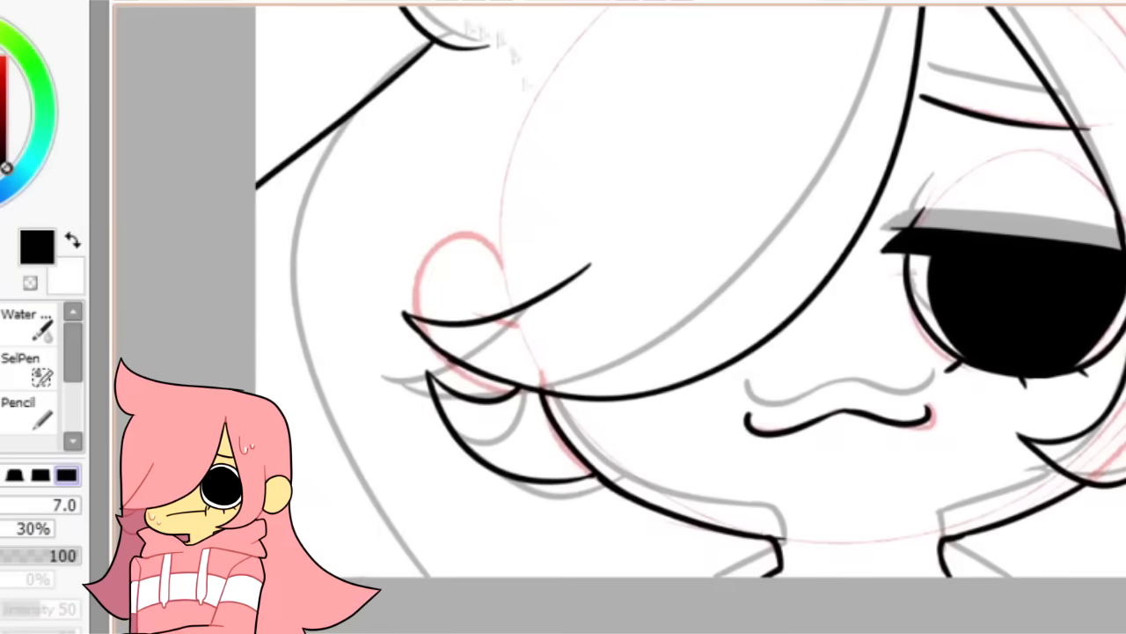
{"action": "scroll", "coordinate": [616, 317], "scroll_direction": "down", "scroll_amount": 2}
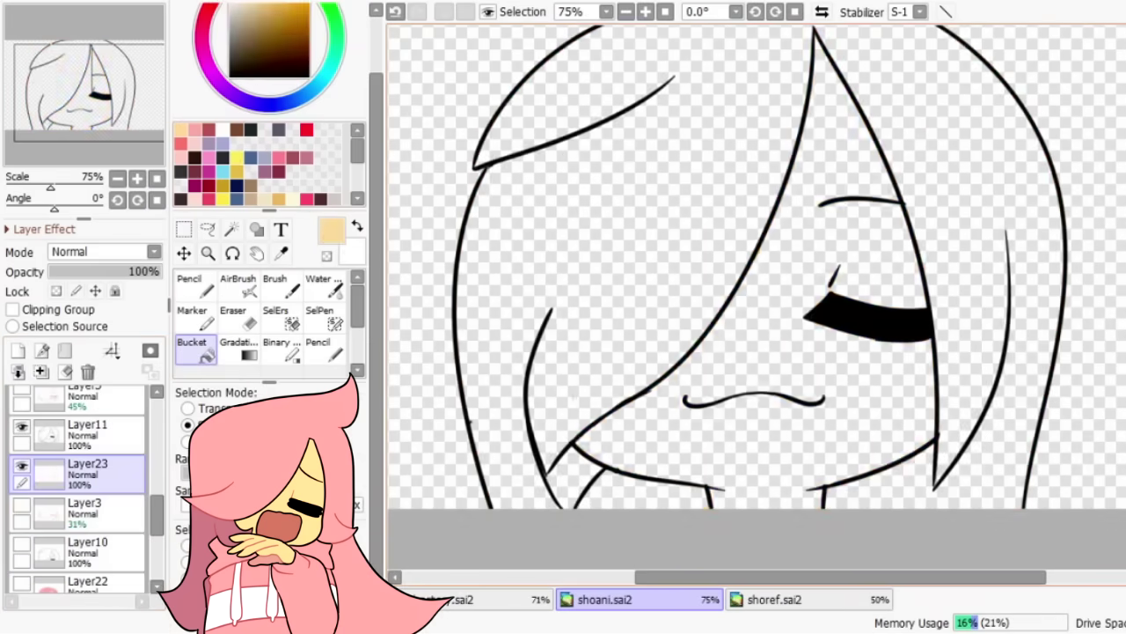
Step: Fill the faces with skin tone and hair pink, redoing a bad fill and darkening lower-left strands
{"action": "left_click", "coordinate": [625, 492]}
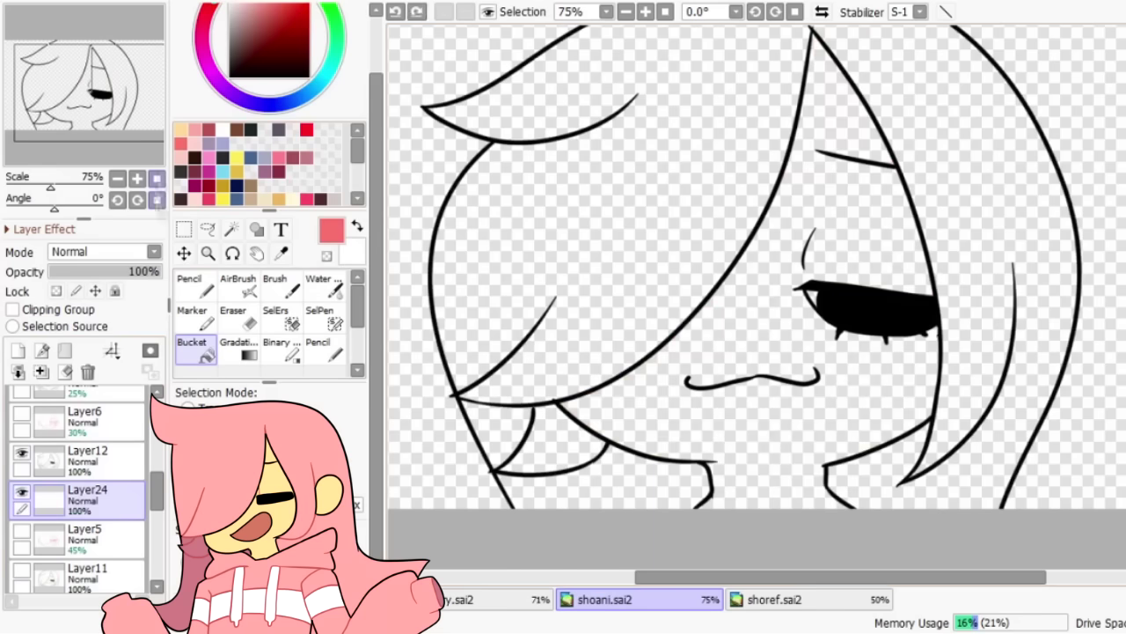
{"action": "left_click", "coordinate": [756, 423]}
{"action": "left_click", "coordinate": [527, 220]}
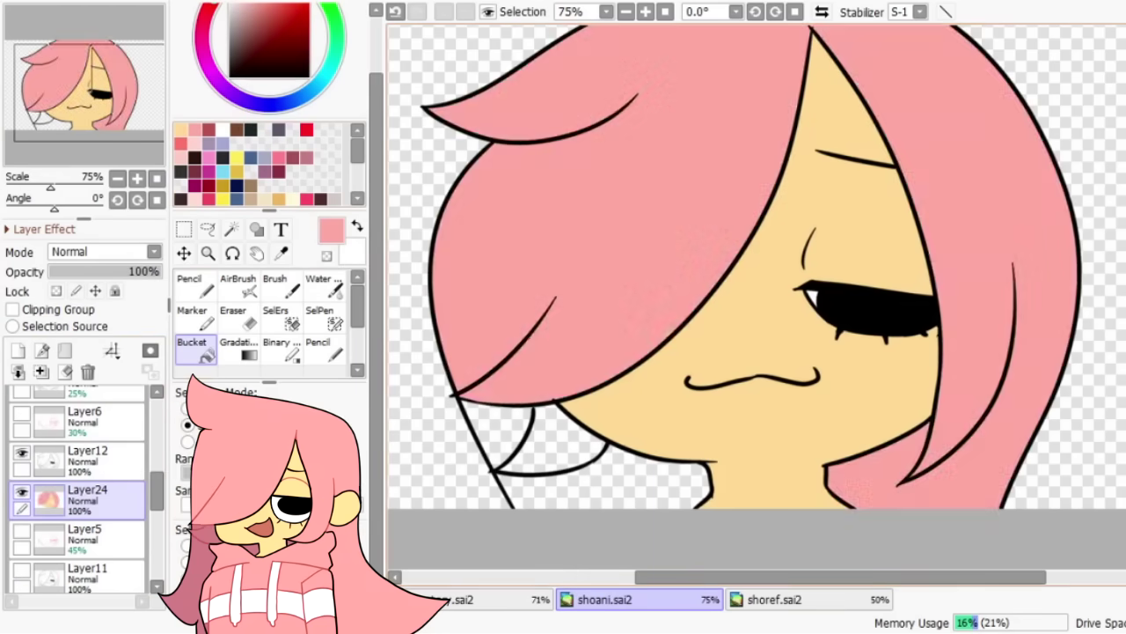
{"action": "key", "text": "ctrl+z"}
{"action": "left_click", "coordinate": [965, 446]}
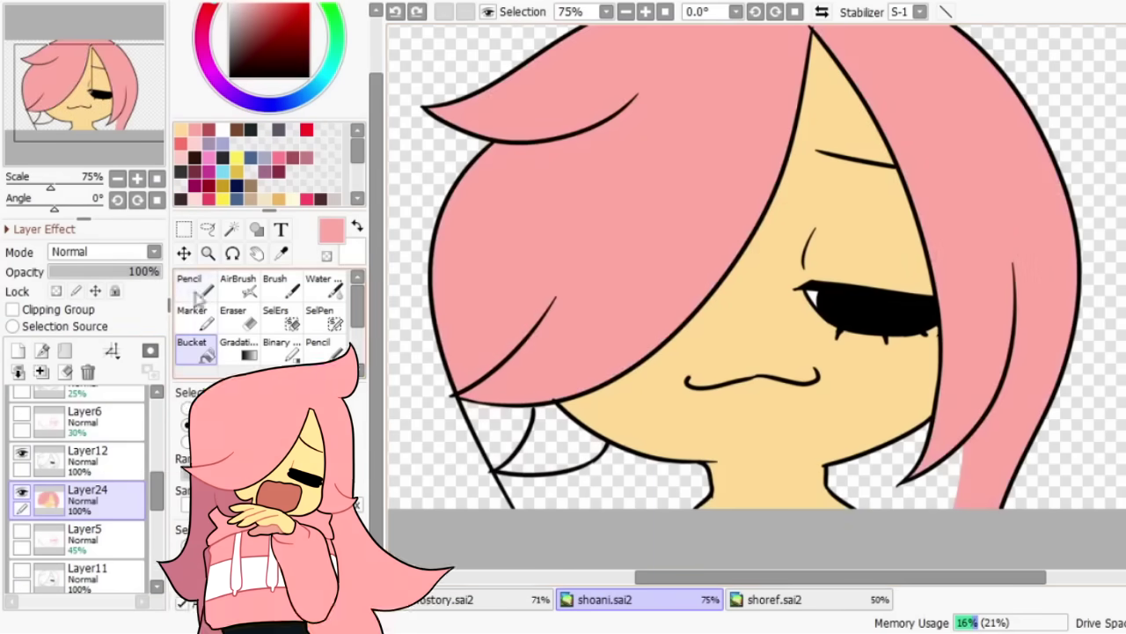
{"action": "left_click", "coordinate": [588, 419]}
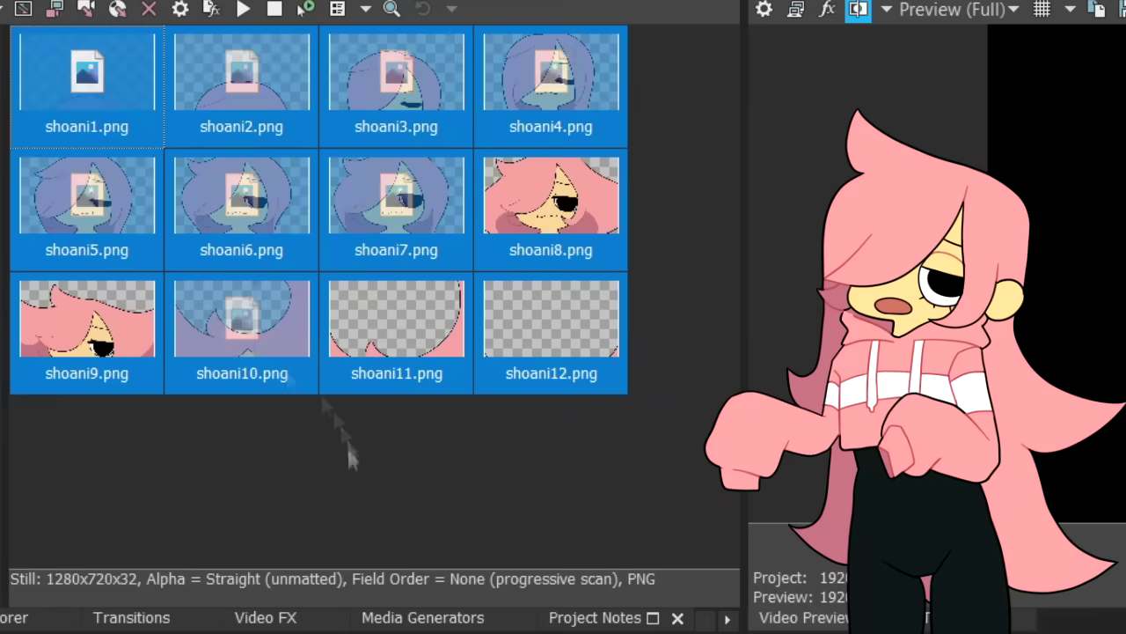
Step: Drag the shoani frames onto the Vegas video track in order and play the loop with music
{"action": "left_click_drag", "start_coordinate": [62, 139], "coordinate": [184, 584]}
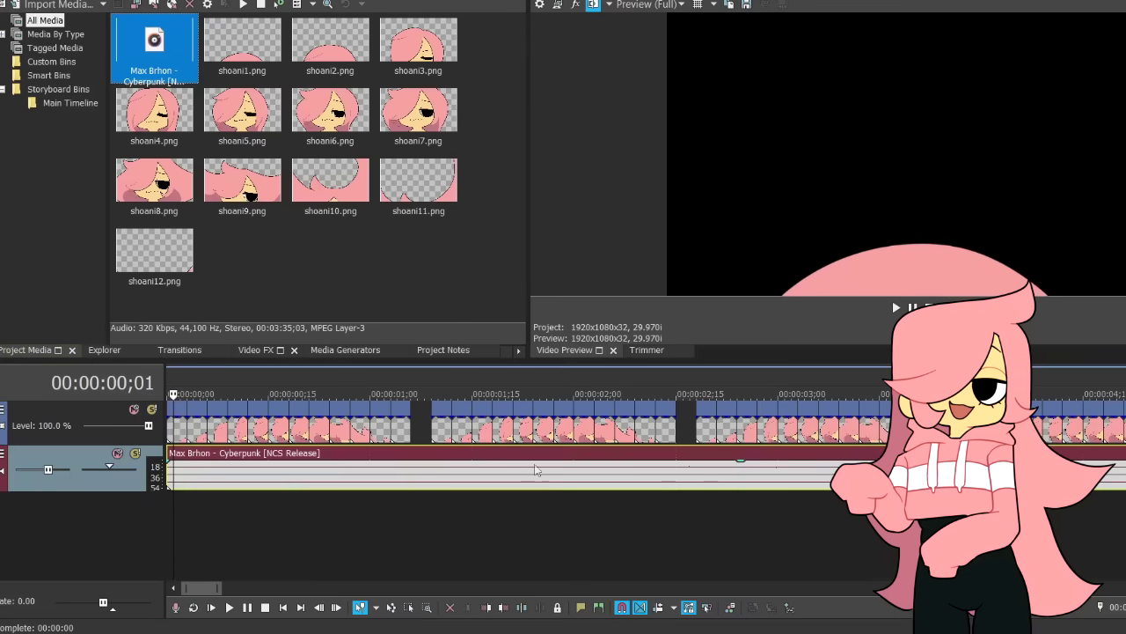
{"action": "key", "text": "space"}
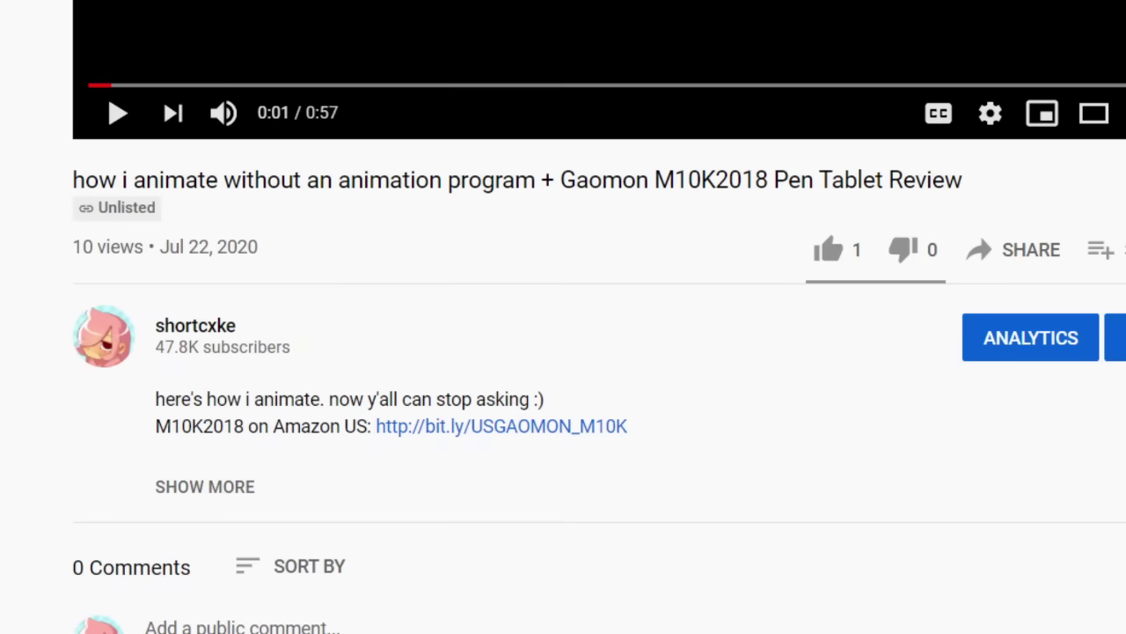
Step: Open the GAOMON tablet's Amazon page from the video description and locate its special offers
{"action": "left_click", "coordinate": [222, 498]}
{"action": "left_click", "coordinate": [471, 435]}
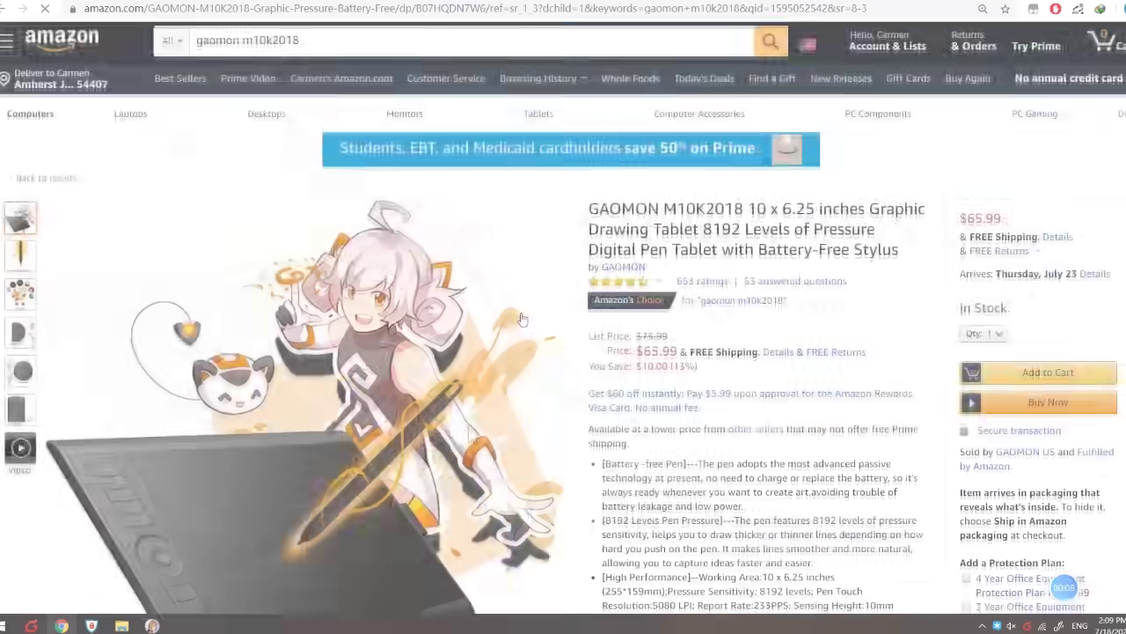
{"action": "scroll", "coordinate": [523, 319], "scroll_direction": "down", "scroll_amount": 10}
{"action": "scroll", "coordinate": [522, 319], "scroll_direction": "down", "scroll_amount": 7}
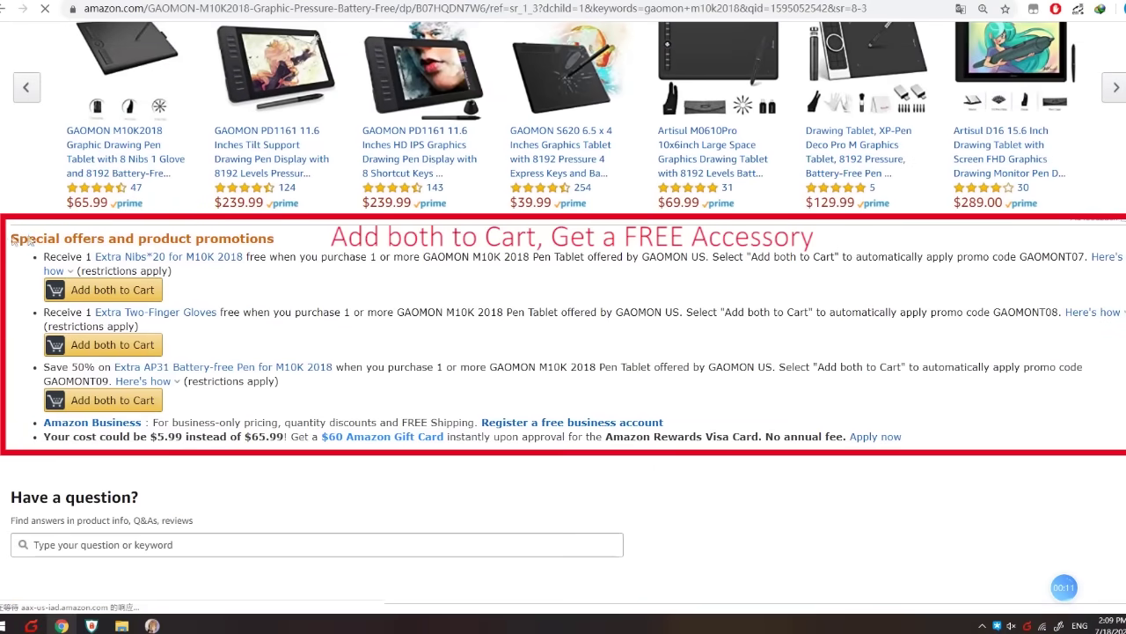
{"action": "left_click_drag", "start_coordinate": [11, 238], "coordinate": [275, 241]}
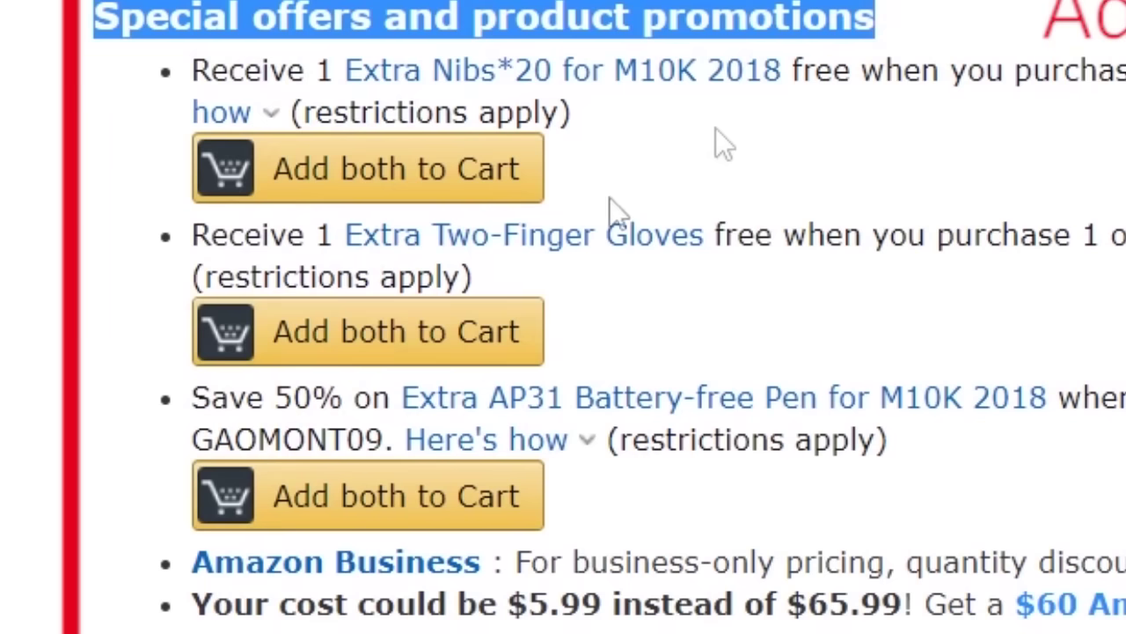
Step: Add the tablet with free Two-Finger Gloves to cart and check out to payment, showing the $8.69 balance
{"action": "left_click", "coordinate": [125, 351]}
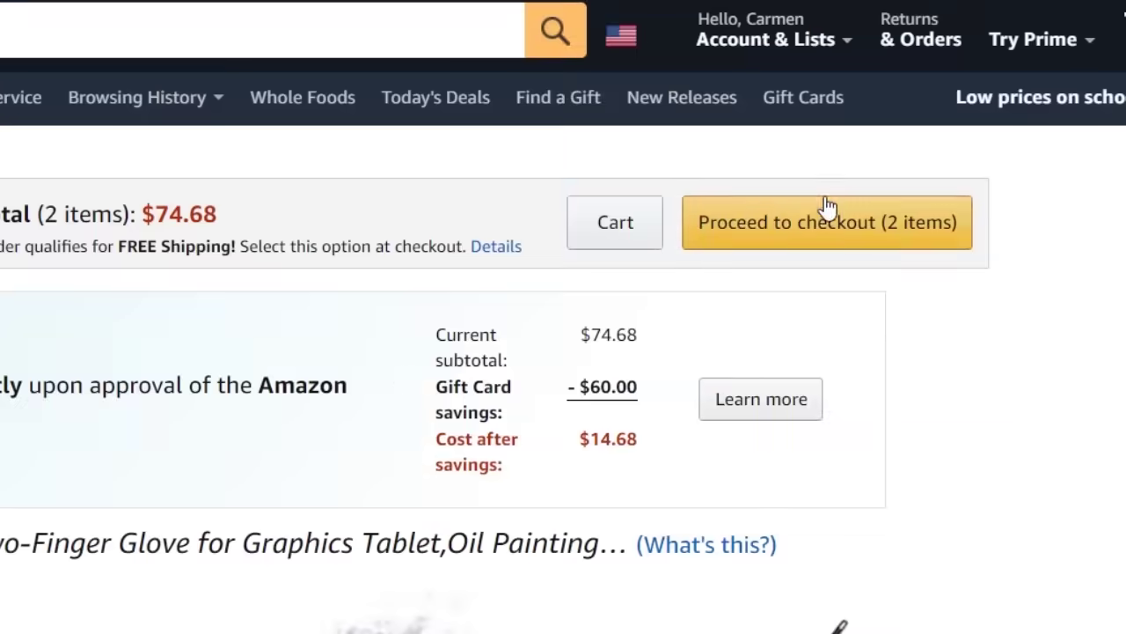
{"action": "left_click", "coordinate": [951, 135]}
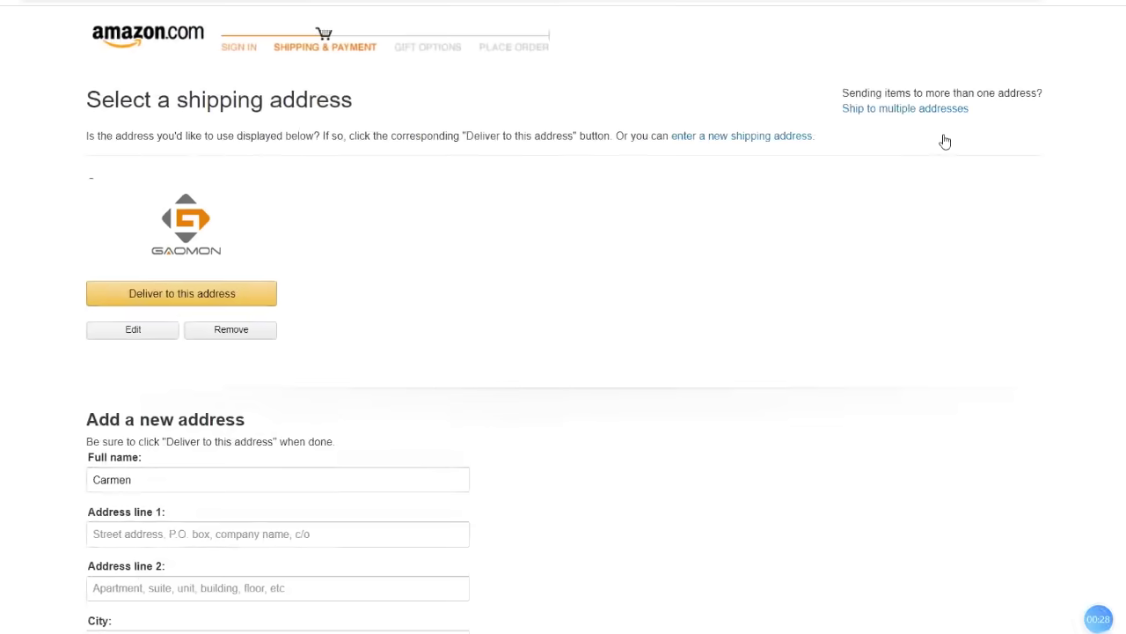
{"action": "left_click", "coordinate": [303, 318]}
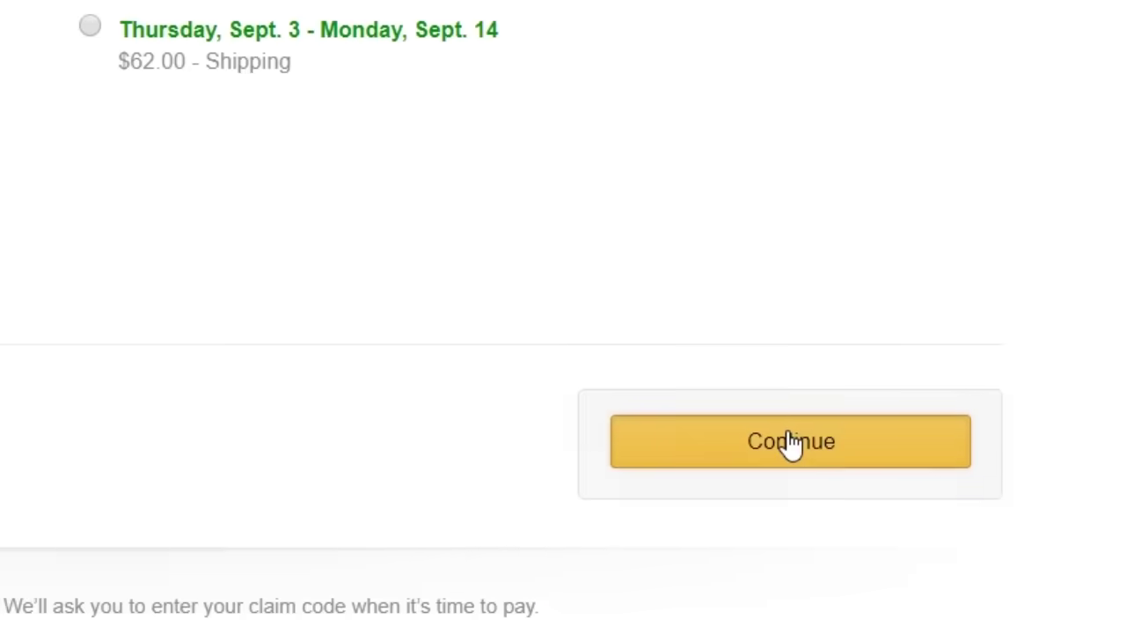
{"action": "left_click", "coordinate": [912, 487]}
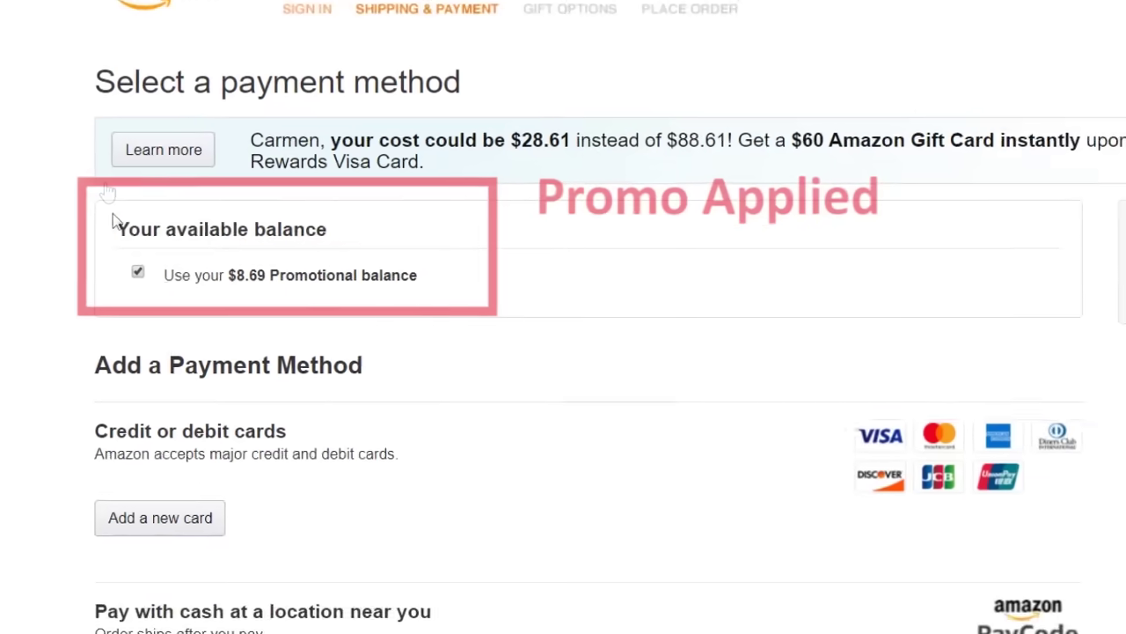
{"action": "left_click_drag", "start_coordinate": [350, 235], "coordinate": [367, 238]}
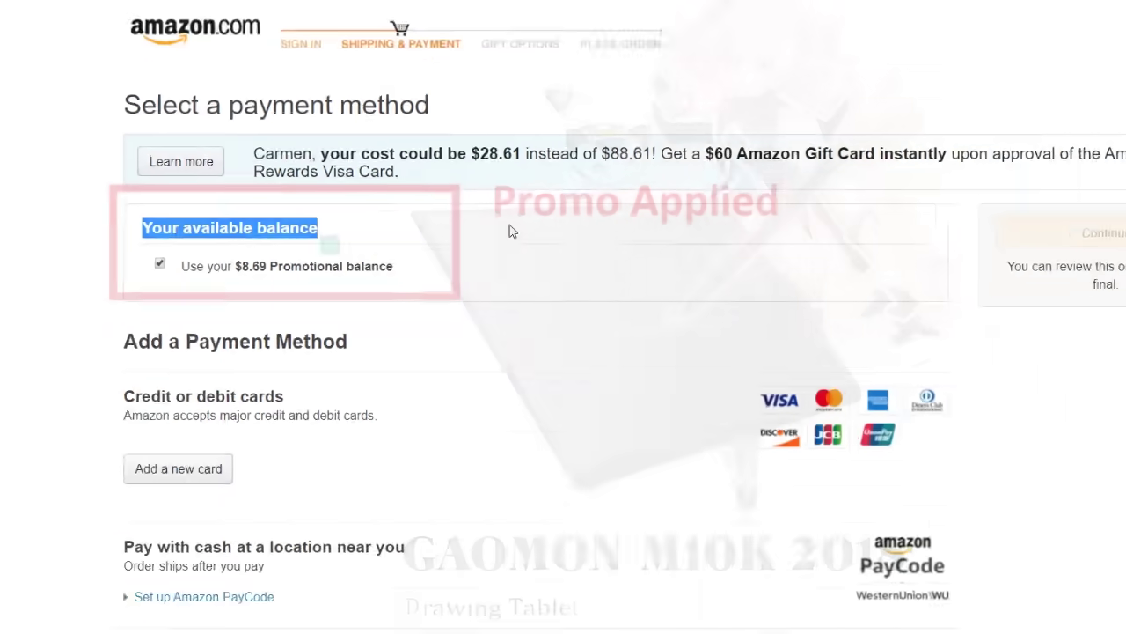